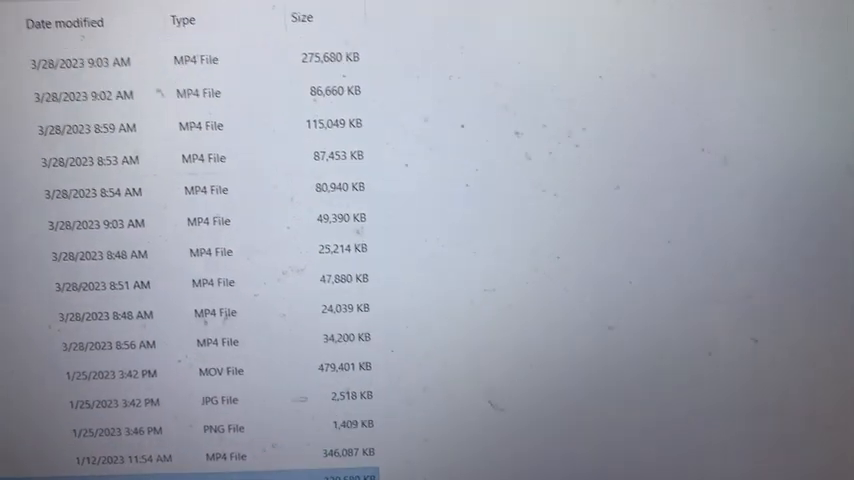
pyautogui.scroll(3, 220, 250)
pyautogui.scroll(2, 181, 101)
pyautogui.scroll(4, 186, 88)
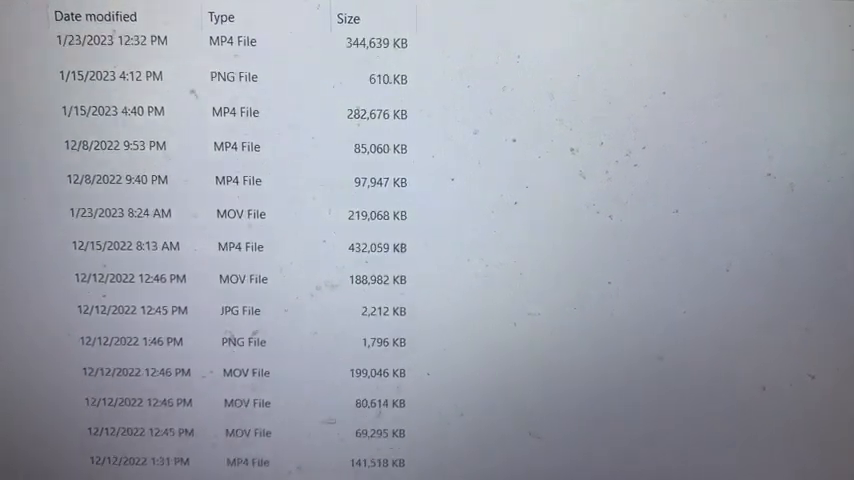
pyautogui.scroll(-2, 197, 88)
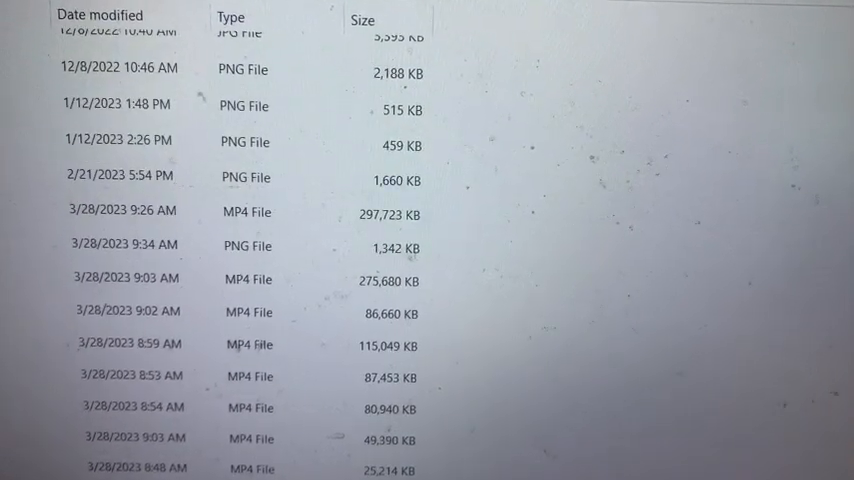
pyautogui.scroll(-2, 240, 250)
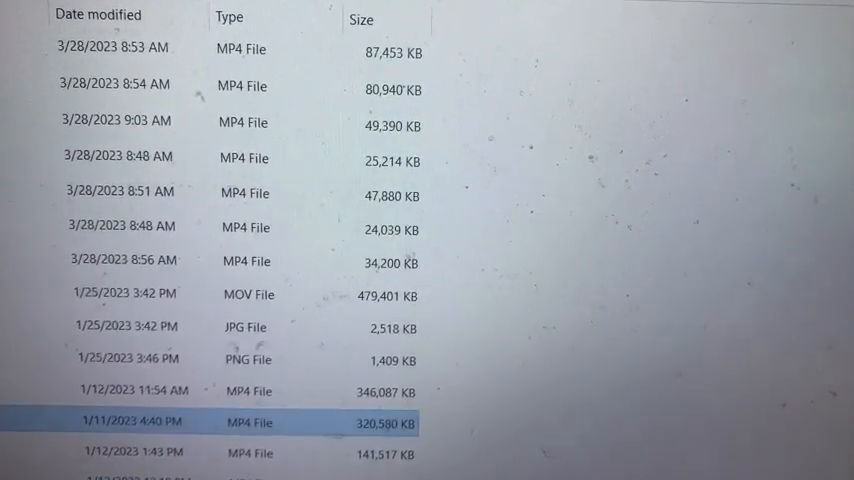
pyautogui.scroll(-2, 240, 250)
pyautogui.scroll(-2, 240, 250)
pyautogui.scroll(-2, 240, 250)
pyautogui.scroll(-2, 203, 98)
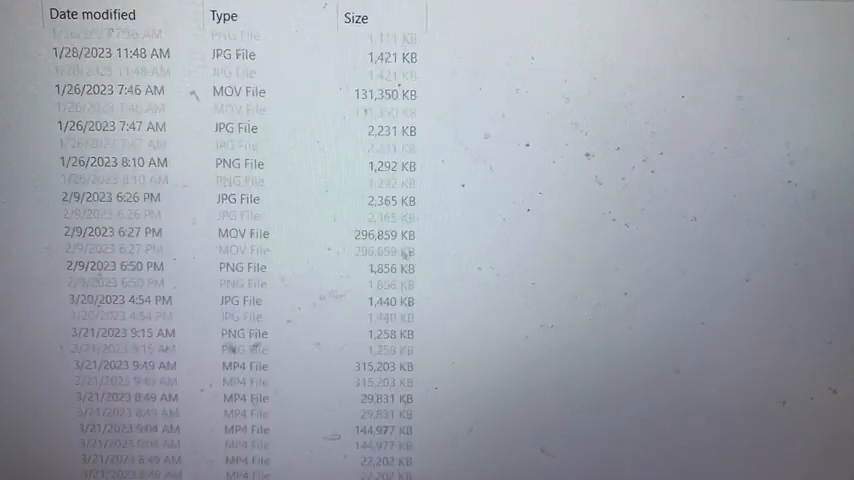
pyautogui.scroll(-3, 197, 99)
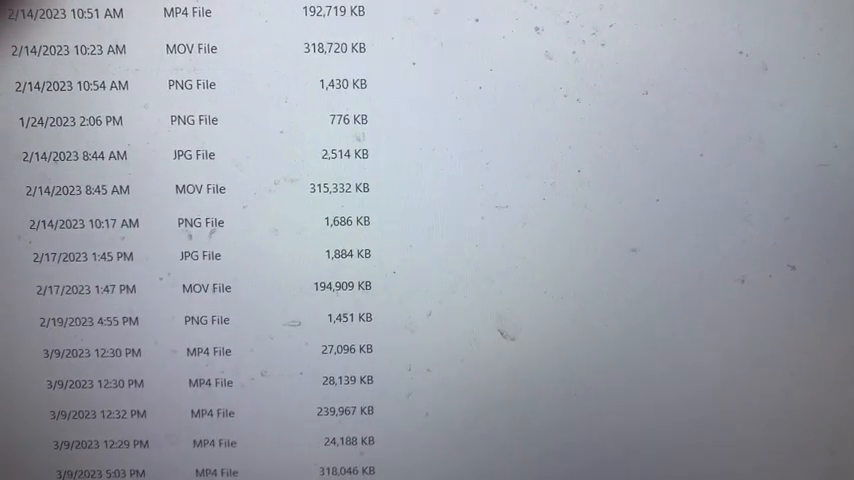
pyautogui.scroll(3, 197, 234)
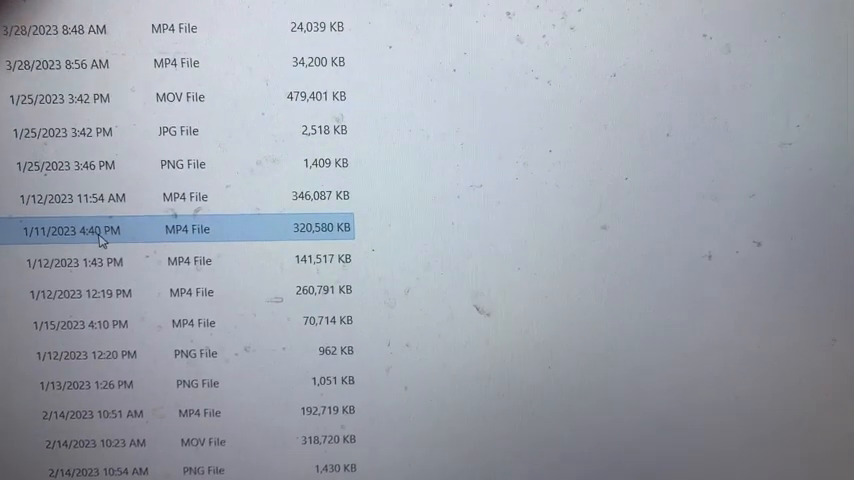